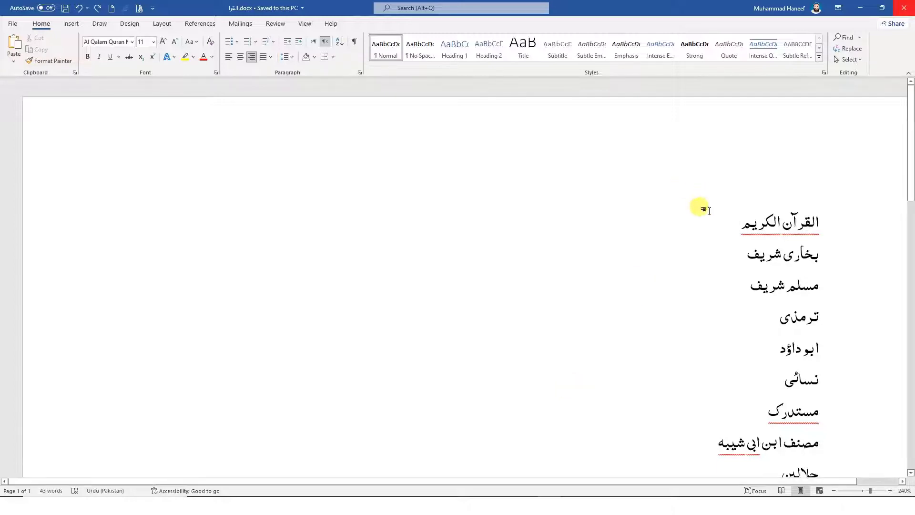
# Look through the whole Urdu list of book titles to examine the order of its entries.
pyautogui.scroll(-10, 708, 238)
pyautogui.scroll(-4, 715, 240)
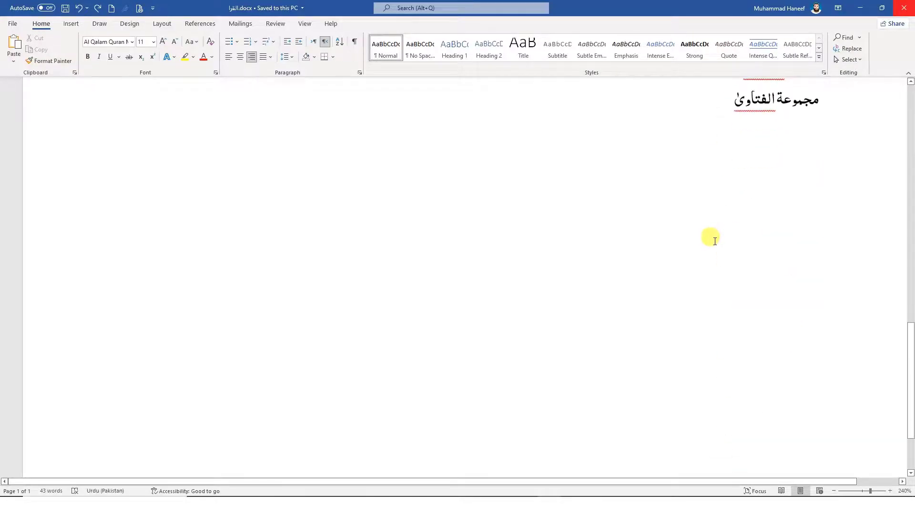
pyautogui.scroll(10, 715, 240)
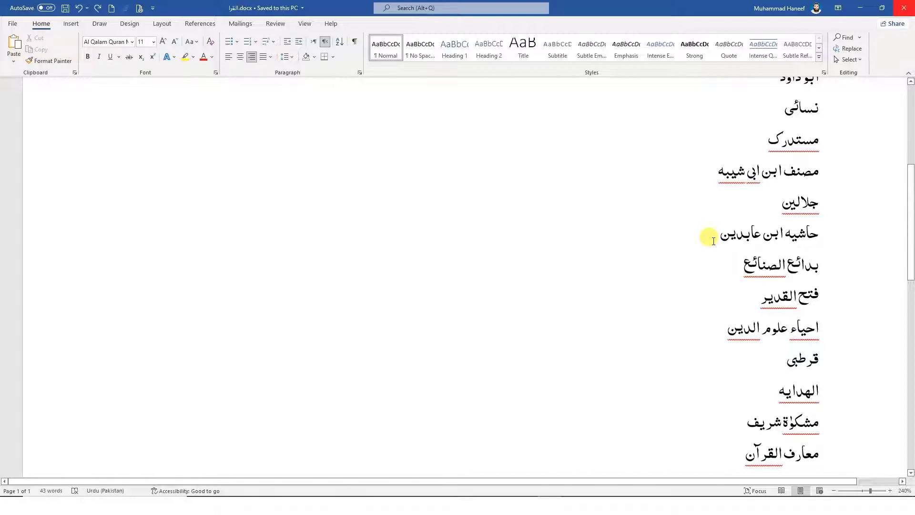
pyautogui.scroll(5, 715, 236)
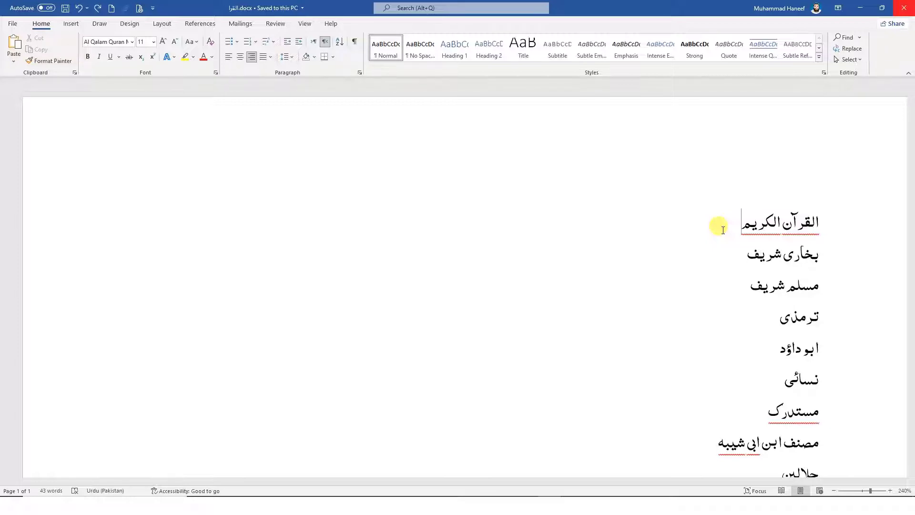
pyautogui.scroll(-12, 755, 231)
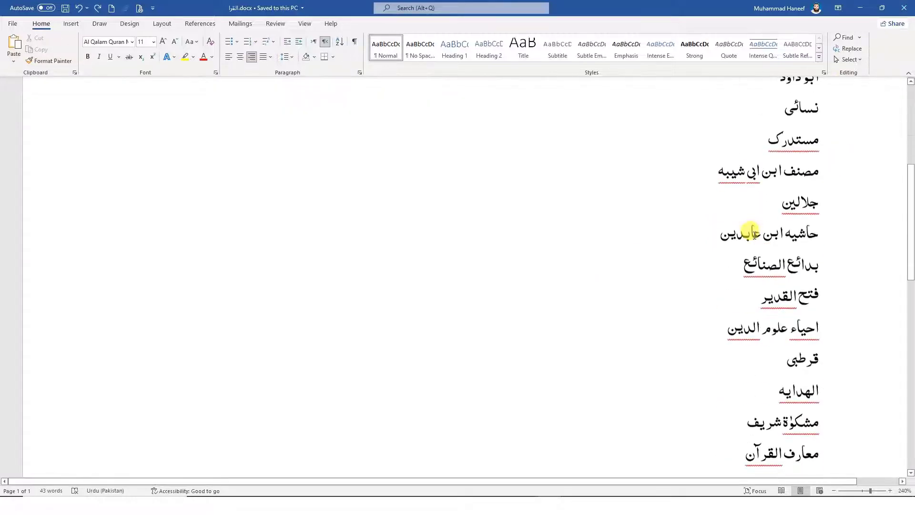
pyautogui.scroll(10, 747, 247)
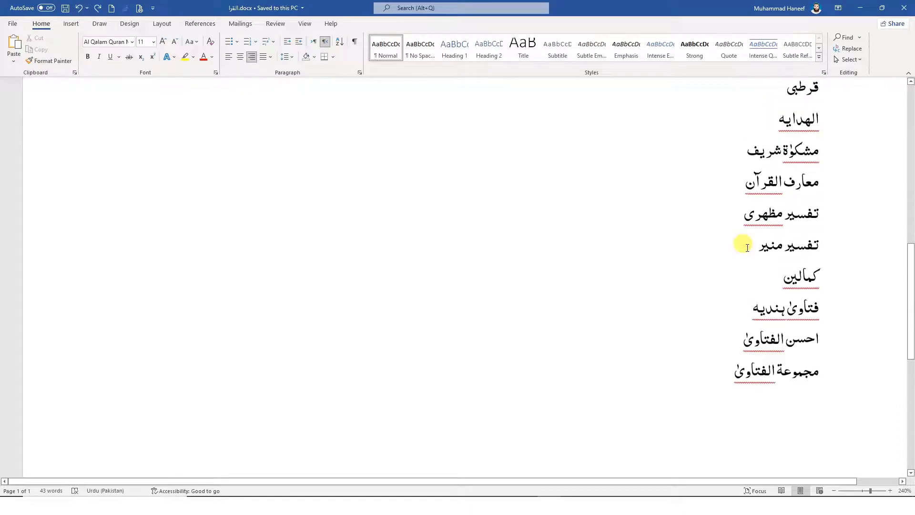
pyautogui.scroll(5, 736, 260)
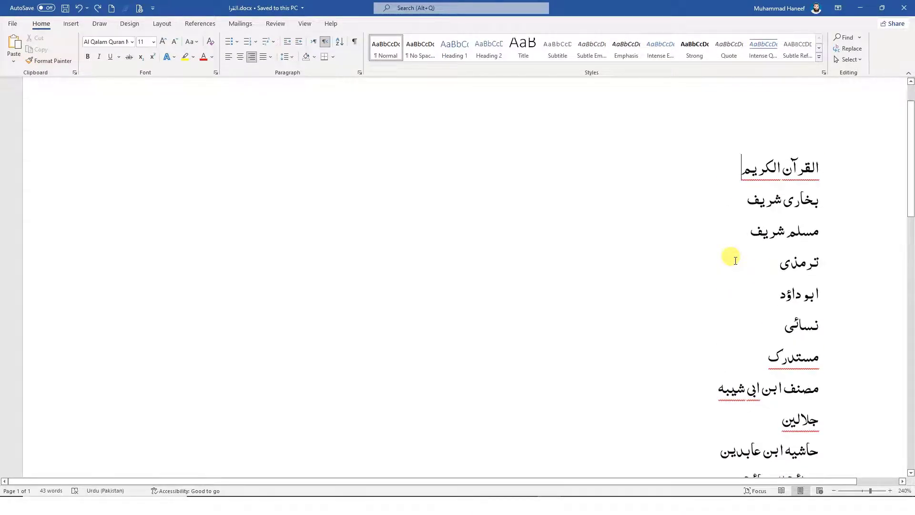
pyautogui.scroll(-1, 732, 260)
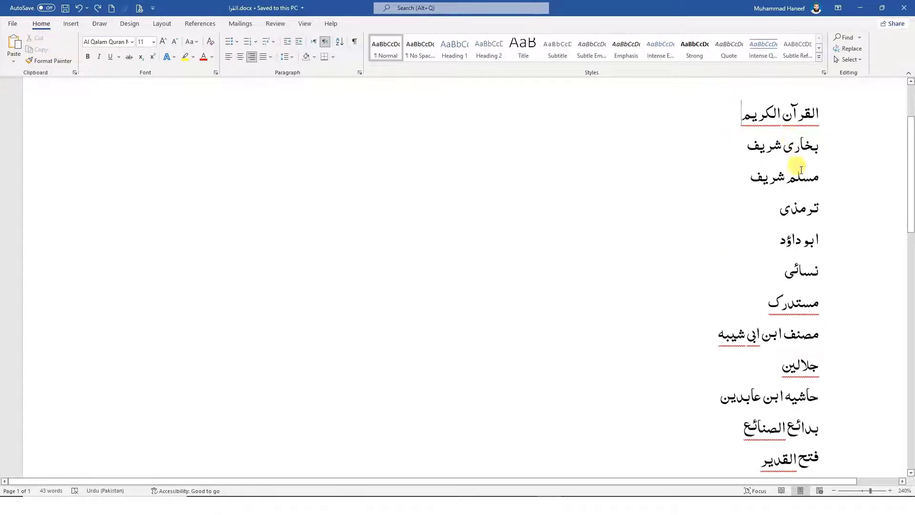
pyautogui.scroll(-1, 811, 238)
pyautogui.scroll(-9, 810, 242)
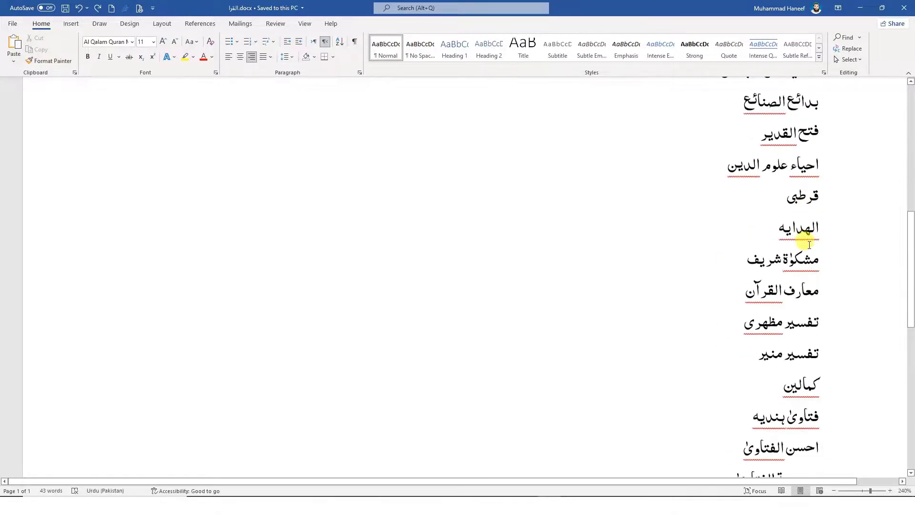
pyautogui.scroll(11, 772, 274)
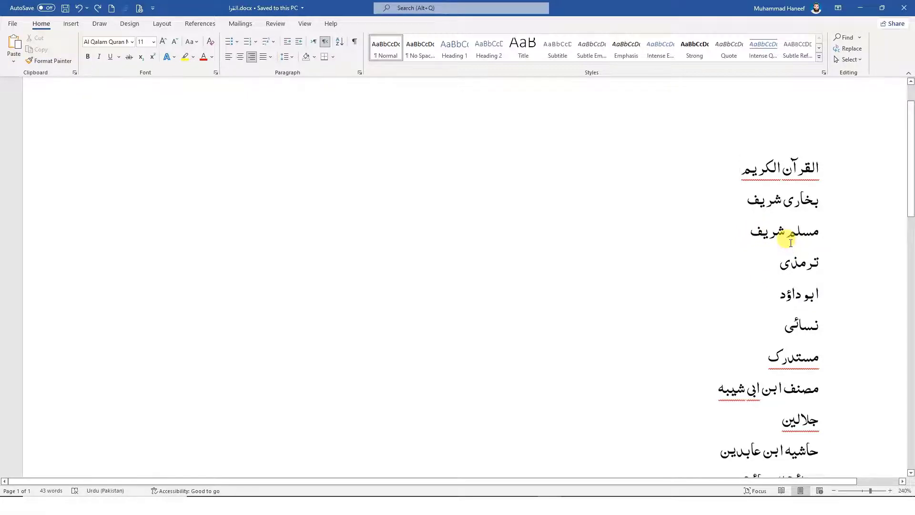
pyautogui.scroll(-5, 787, 238)
pyautogui.scroll(-3, 787, 229)
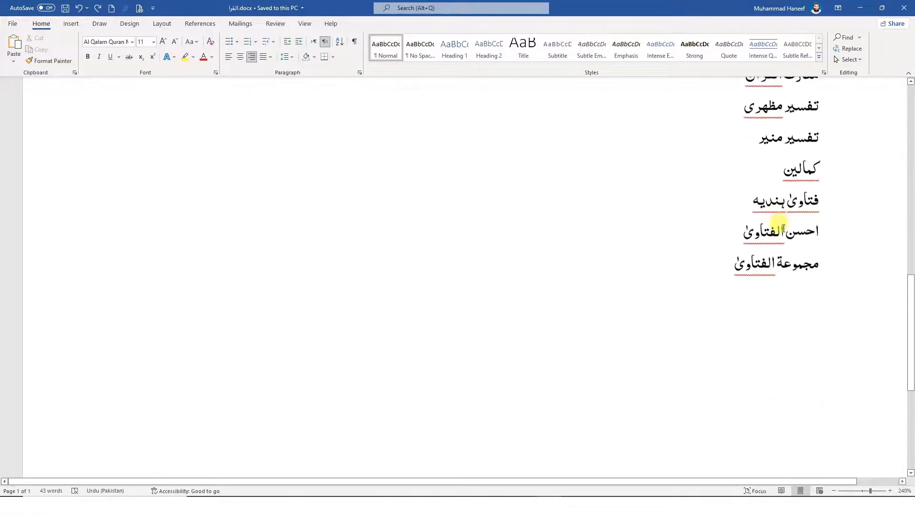
# Sort the entire list of book titles by paragraphs, with the type Text, in ascending order and without a header row.
pyautogui.moveTo(706, 262)
pyautogui.mouseDown()
pyautogui.moveTo(808, 186)
pyautogui.moveTo(823, 48)
pyautogui.moveTo(815, 41)
pyautogui.moveTo(807, 211)
pyautogui.moveTo(837, 227)
pyautogui.mouseUp()
pyautogui.scroll(-12, 803, 254)
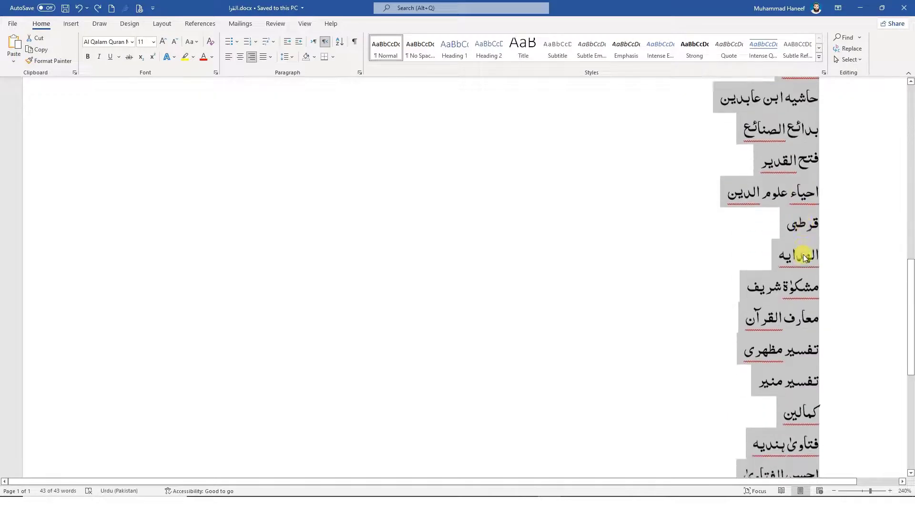
pyautogui.scroll(4, 803, 250)
pyautogui.scroll(8, 803, 251)
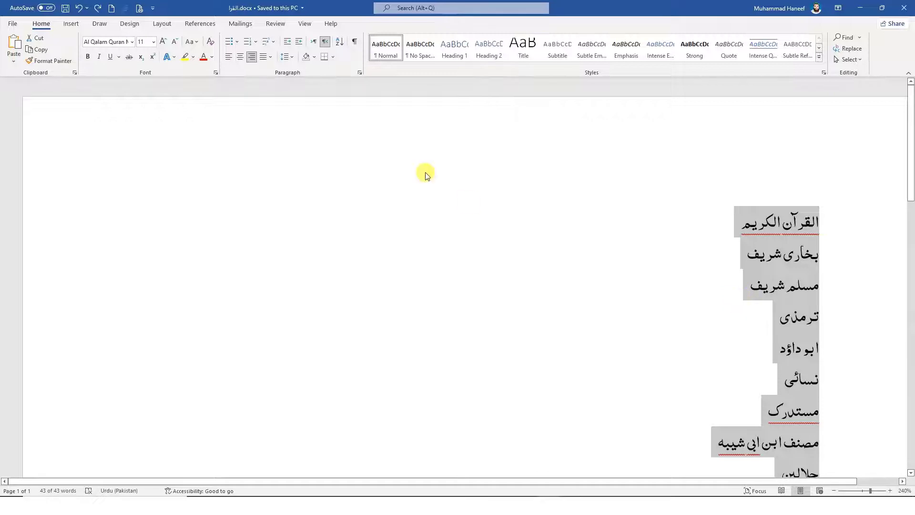
pyautogui.click(411, 8)
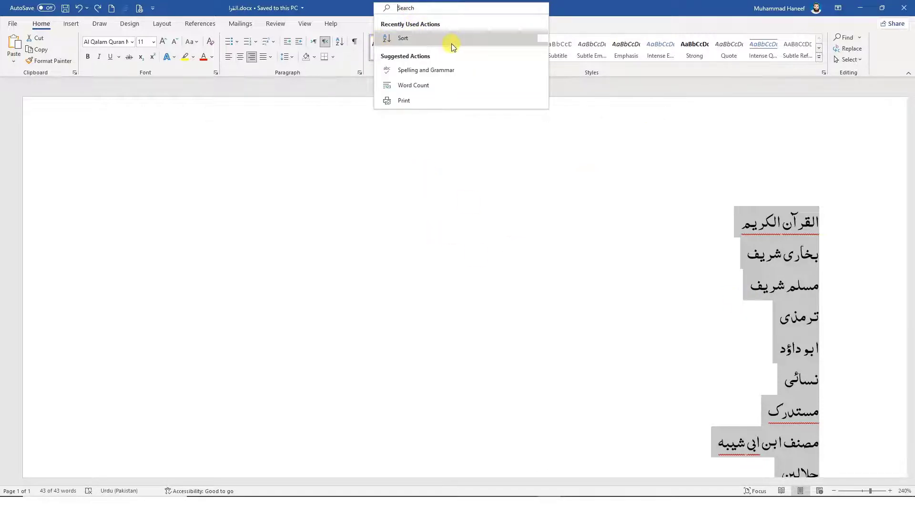
pyautogui.click(403, 38)
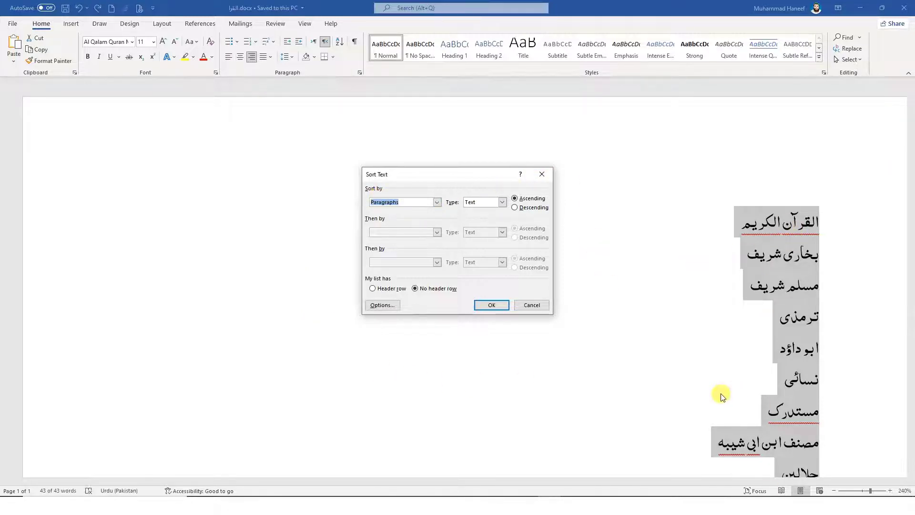
pyautogui.click(472, 203)
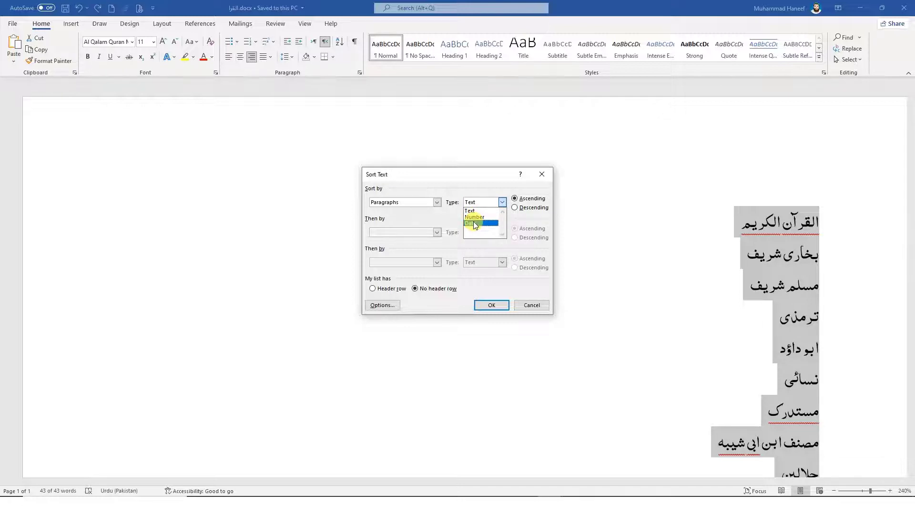
pyautogui.click(472, 211)
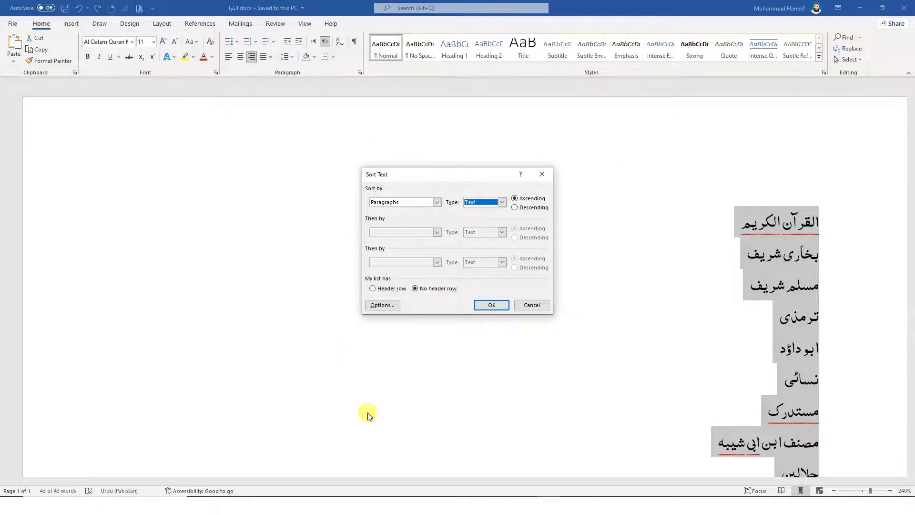
pyautogui.click(489, 307)
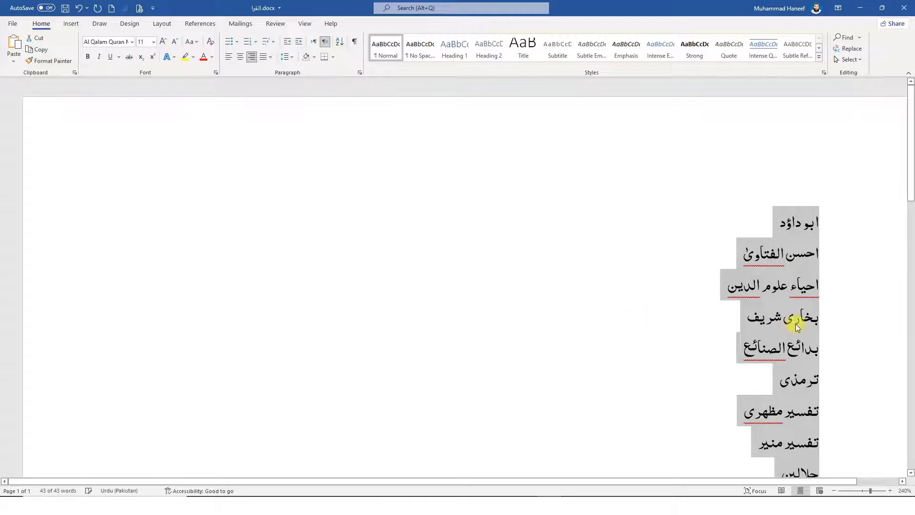
# Examine the alphabetical order of the sorted book titles from the first entry to the last.
pyautogui.scroll(-2, 814, 218)
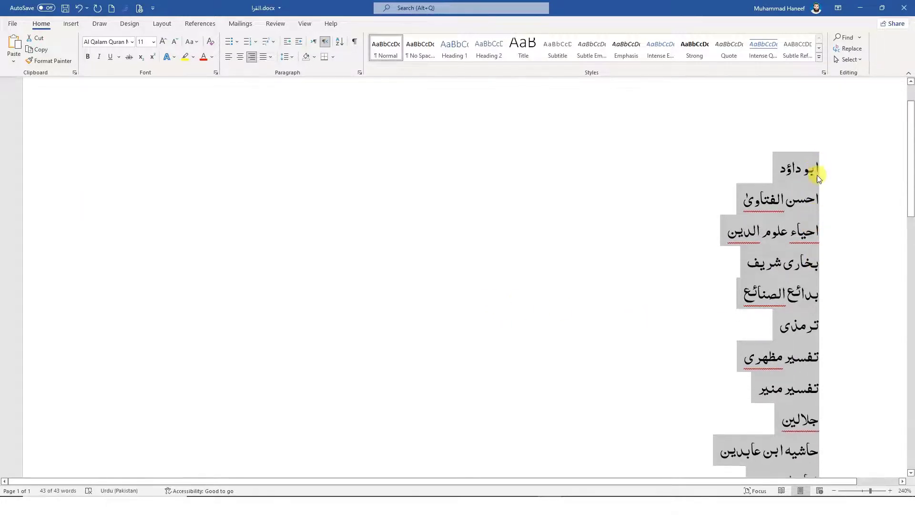
pyautogui.scroll(-2, 821, 188)
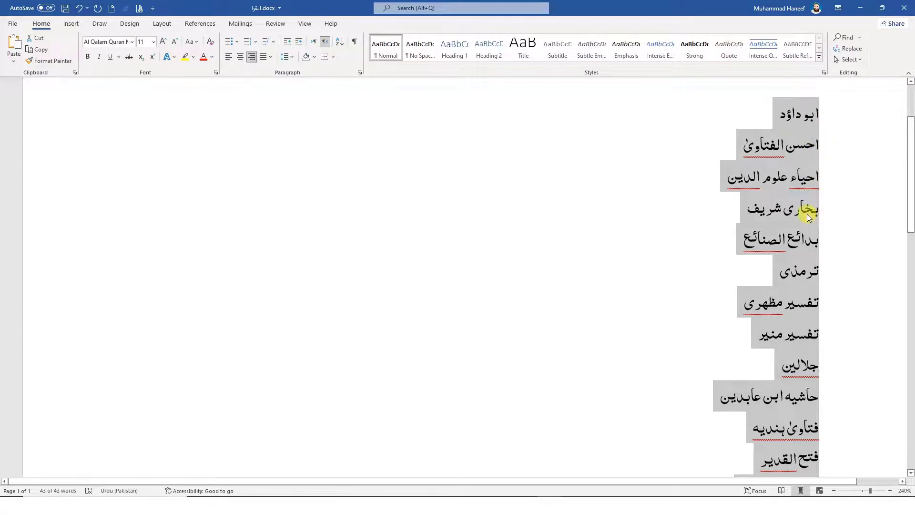
pyautogui.scroll(-5, 811, 239)
pyautogui.scroll(-5, 811, 241)
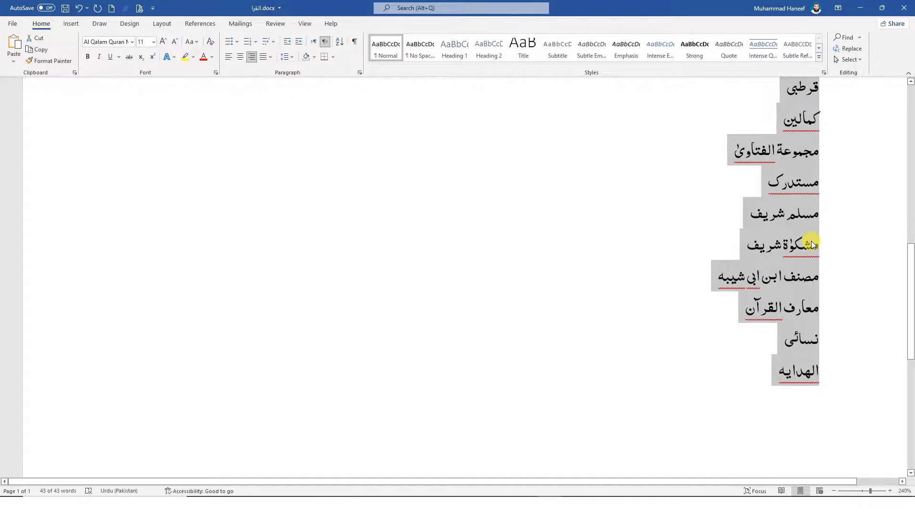
pyautogui.scroll(10, 812, 242)
pyautogui.scroll(2, 812, 241)
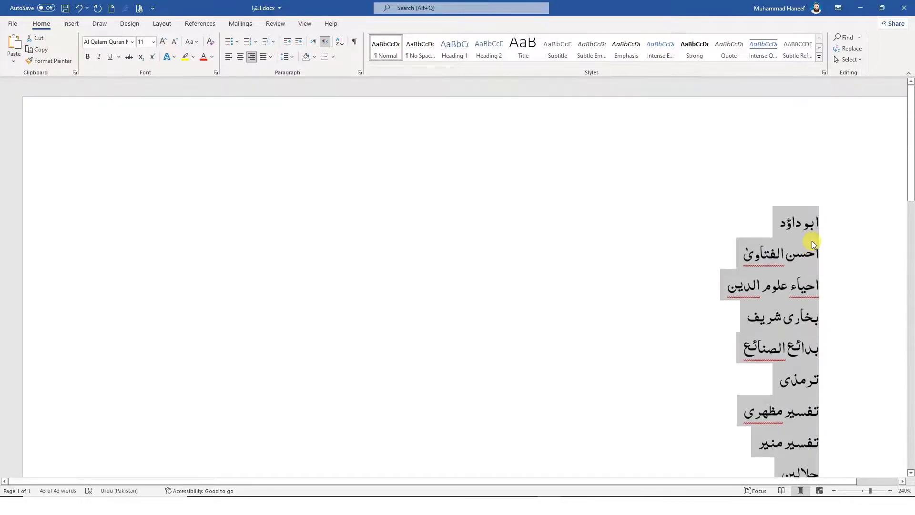
pyautogui.scroll(-3, 812, 241)
pyautogui.scroll(-3, 814, 245)
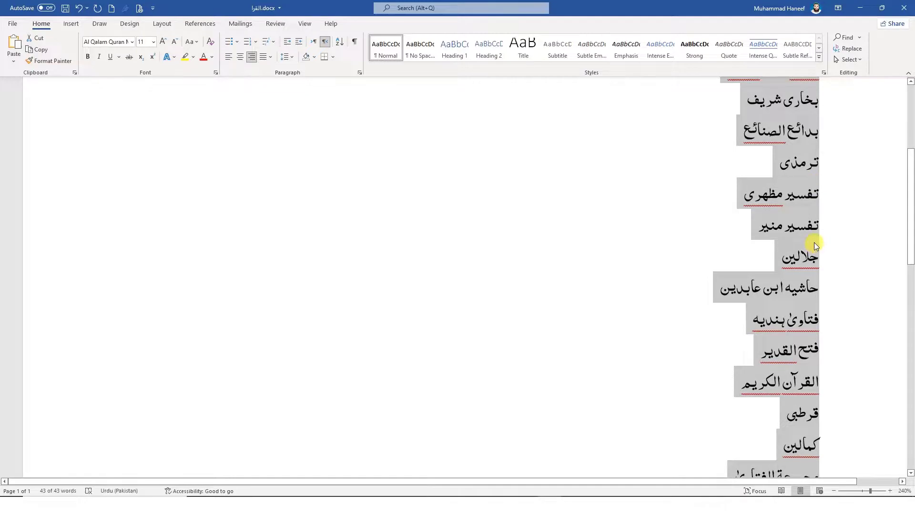
pyautogui.scroll(5, 814, 244)
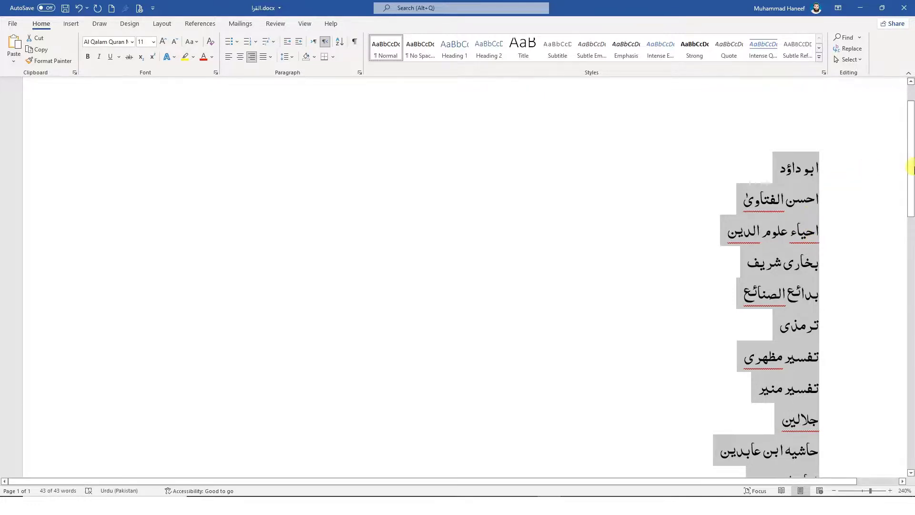
pyautogui.scroll(2, 435, 121)
pyautogui.scroll(-1, 699, 270)
pyautogui.scroll(-6, 698, 270)
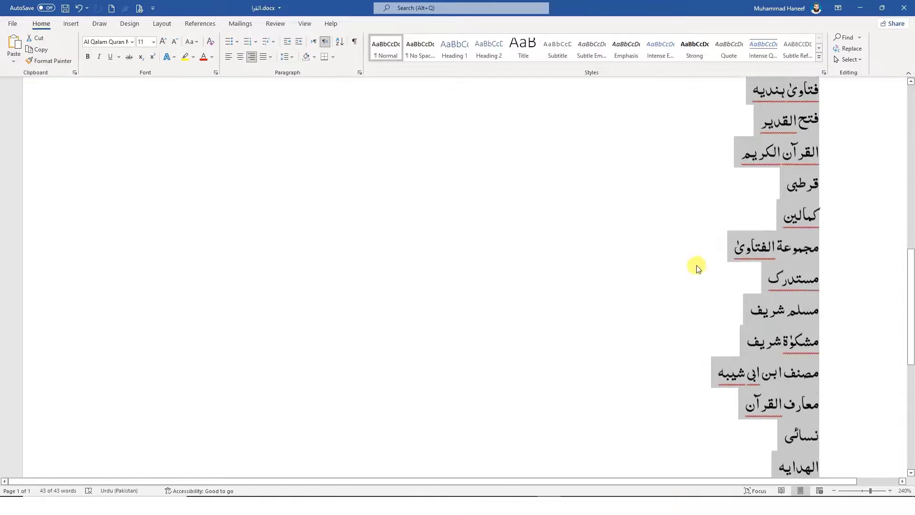
pyautogui.scroll(3, 689, 267)
pyautogui.scroll(3, 687, 269)
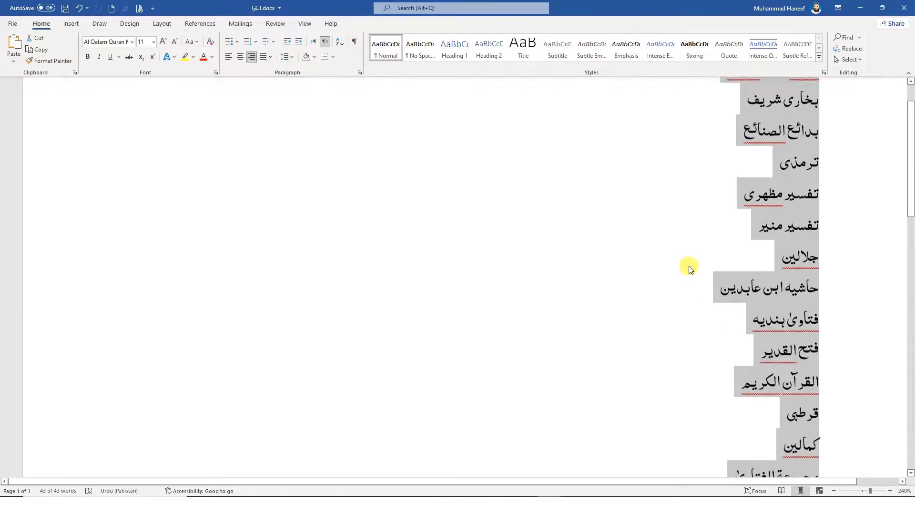
# Undo the sorting of the book list.
pyautogui.hotkey('ctrl', 'z')
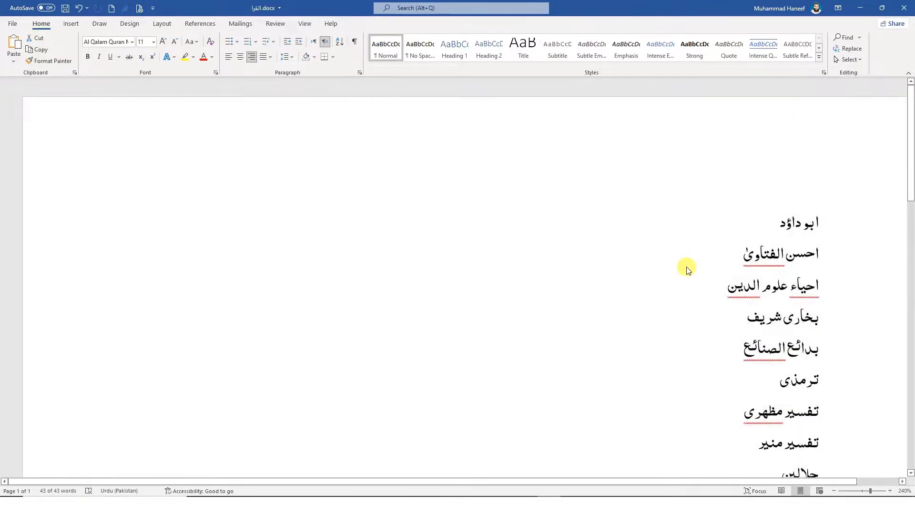
pyautogui.scroll(-5, 732, 264)
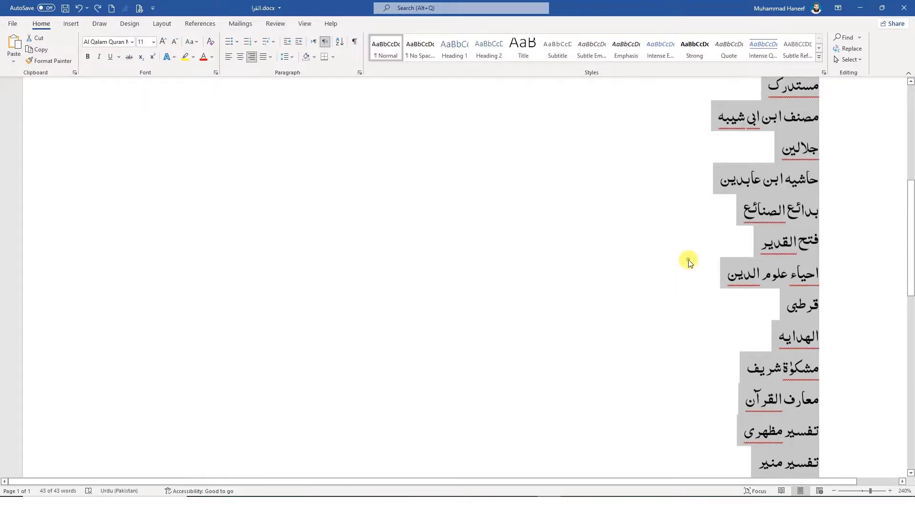
# Reselect all the book titles and sort them by paragraphs as text in ascending order, with no header row.
pyautogui.click(722, 326)
pyautogui.scroll(-1, 730, 333)
pyautogui.moveTo(739, 384)
pyautogui.mouseDown()
pyautogui.moveTo(868, 292)
pyautogui.moveTo(839, 19)
pyautogui.moveTo(817, 10)
pyautogui.moveTo(831, 247)
pyautogui.moveTo(774, 221)
pyautogui.mouseUp()
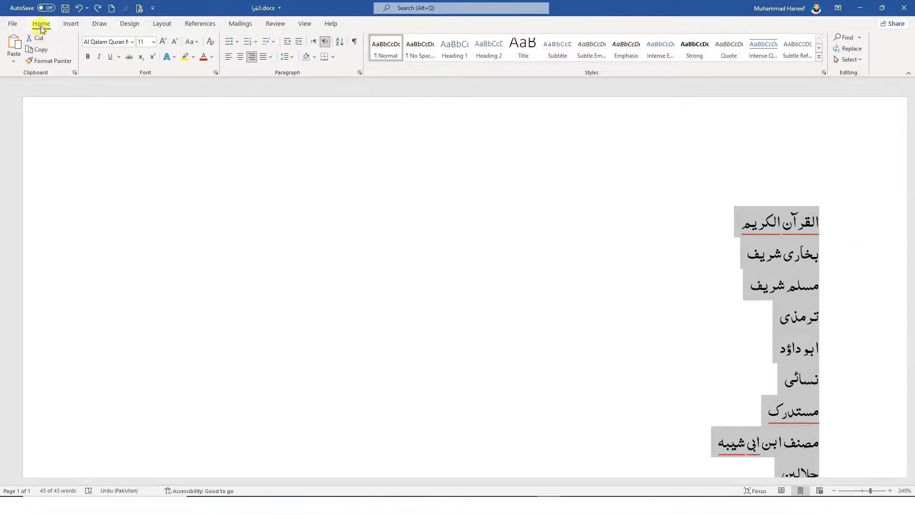
pyautogui.click(340, 43)
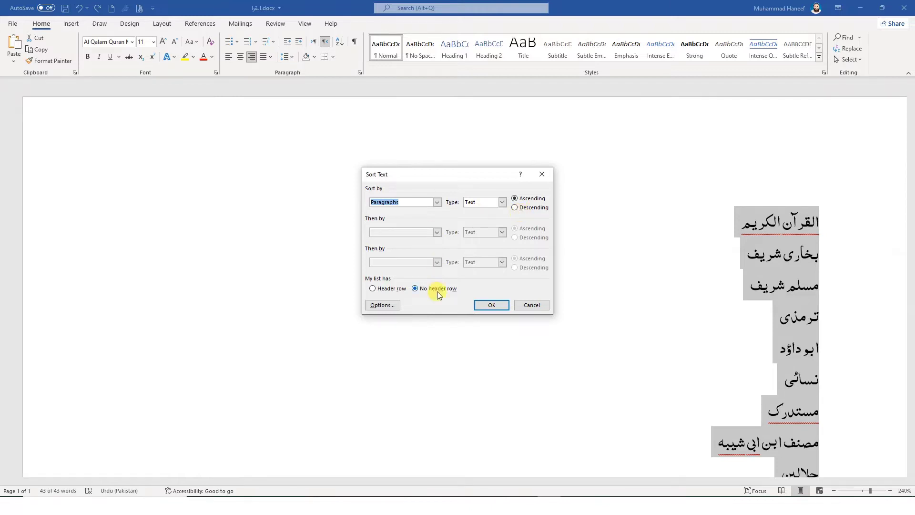
pyautogui.click(488, 305)
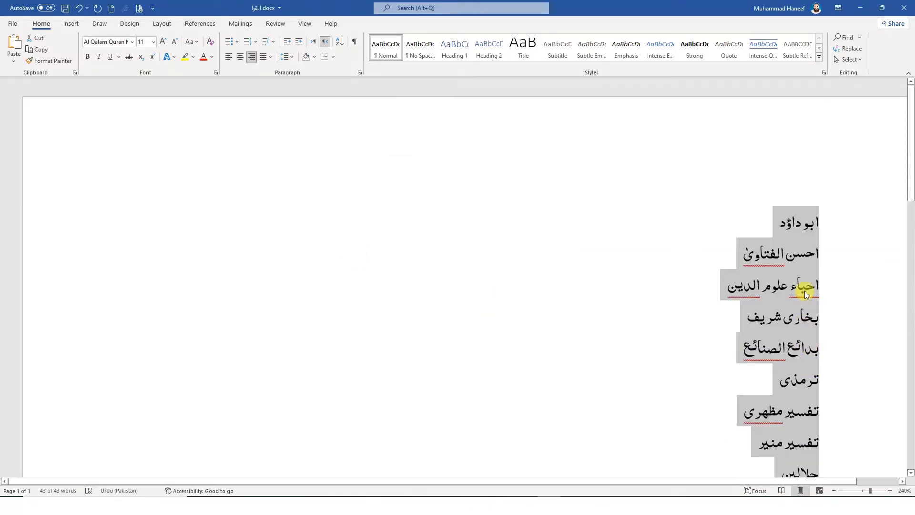
pyautogui.scroll(-5, 803, 295)
pyautogui.scroll(-4, 803, 295)
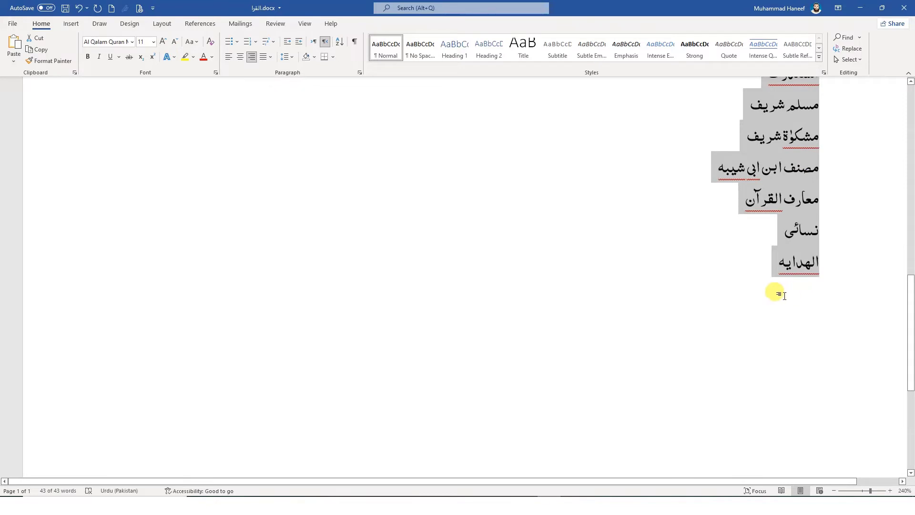